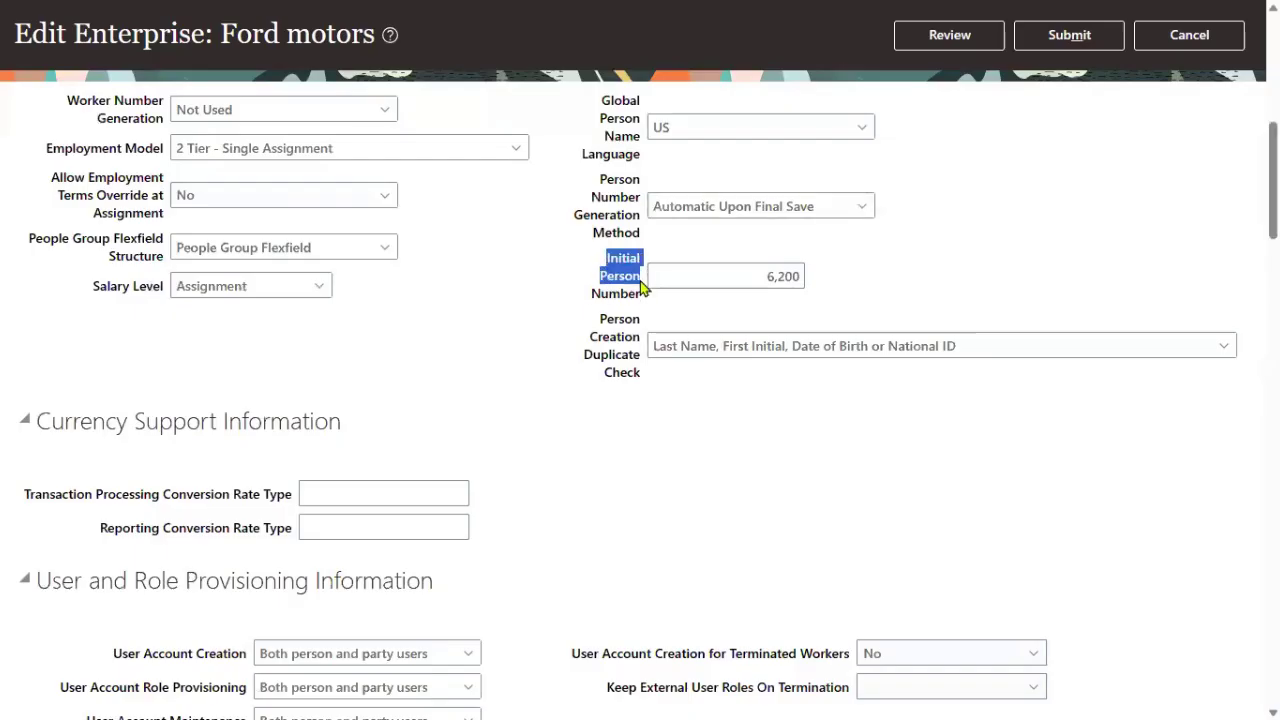
pyautogui.click(800, 325)
pyautogui.doubleClick(767, 285)
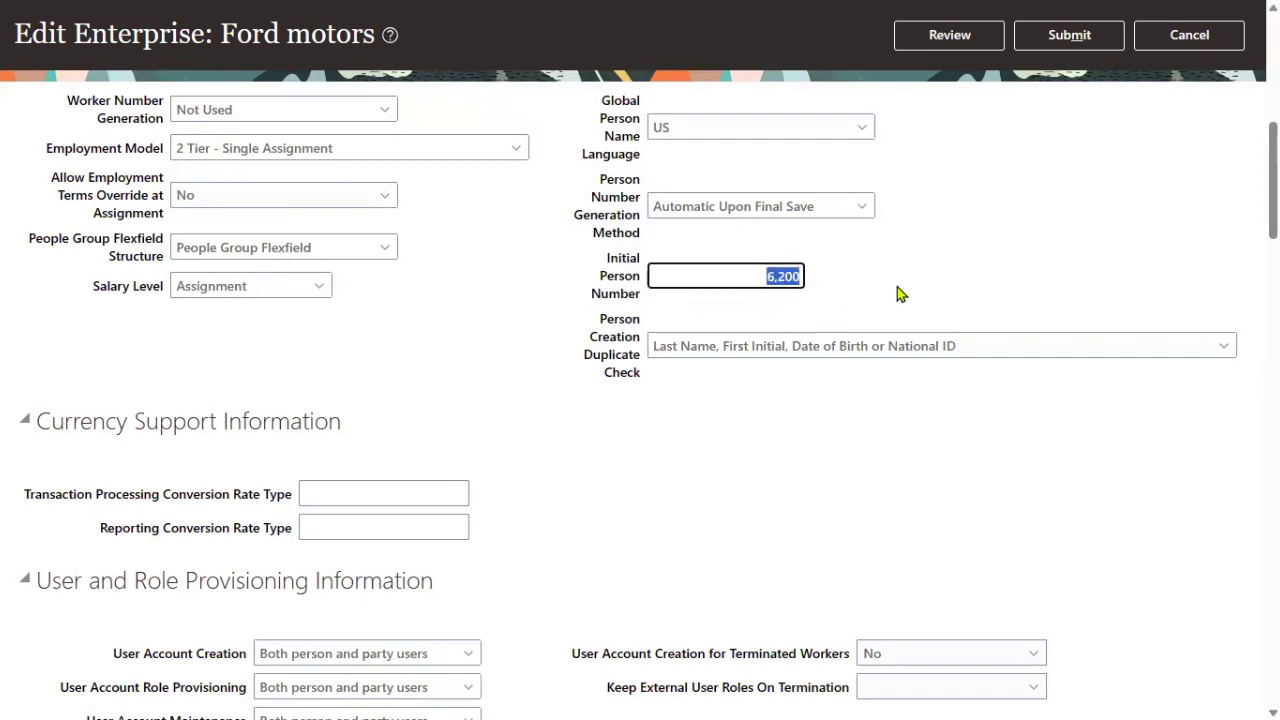
pyautogui.write('5767879')
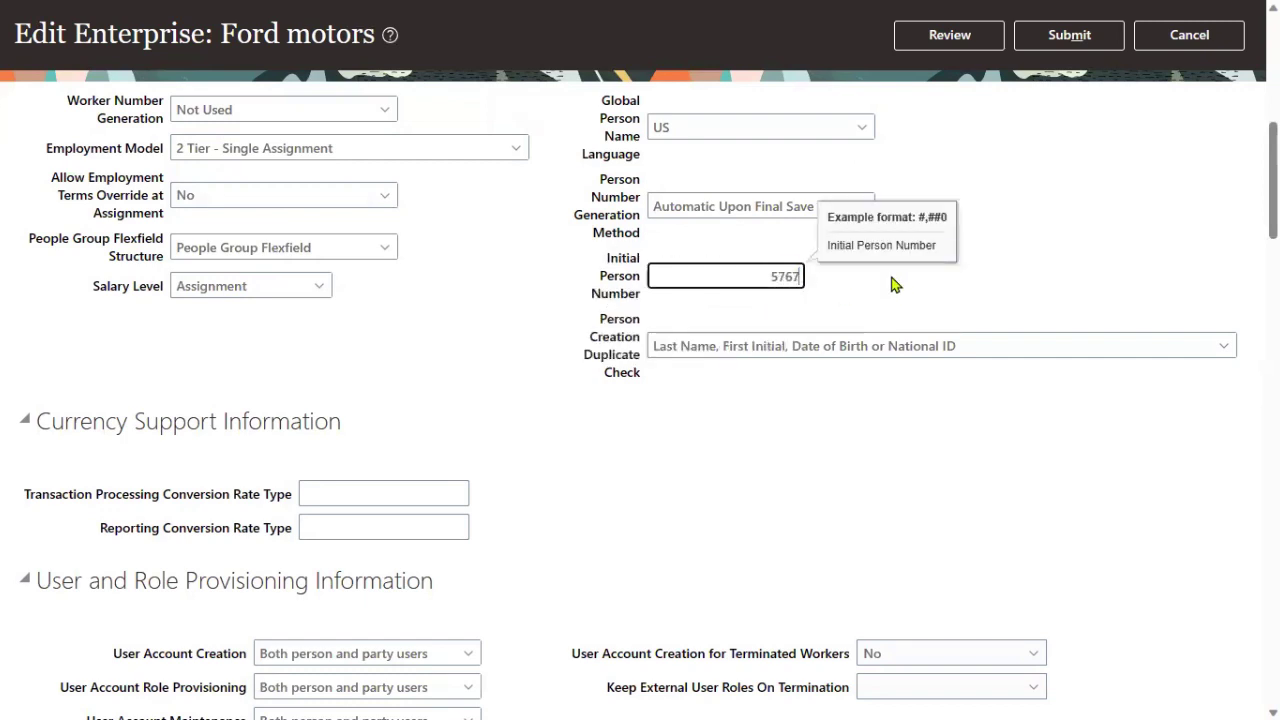
pyautogui.click(745, 502)
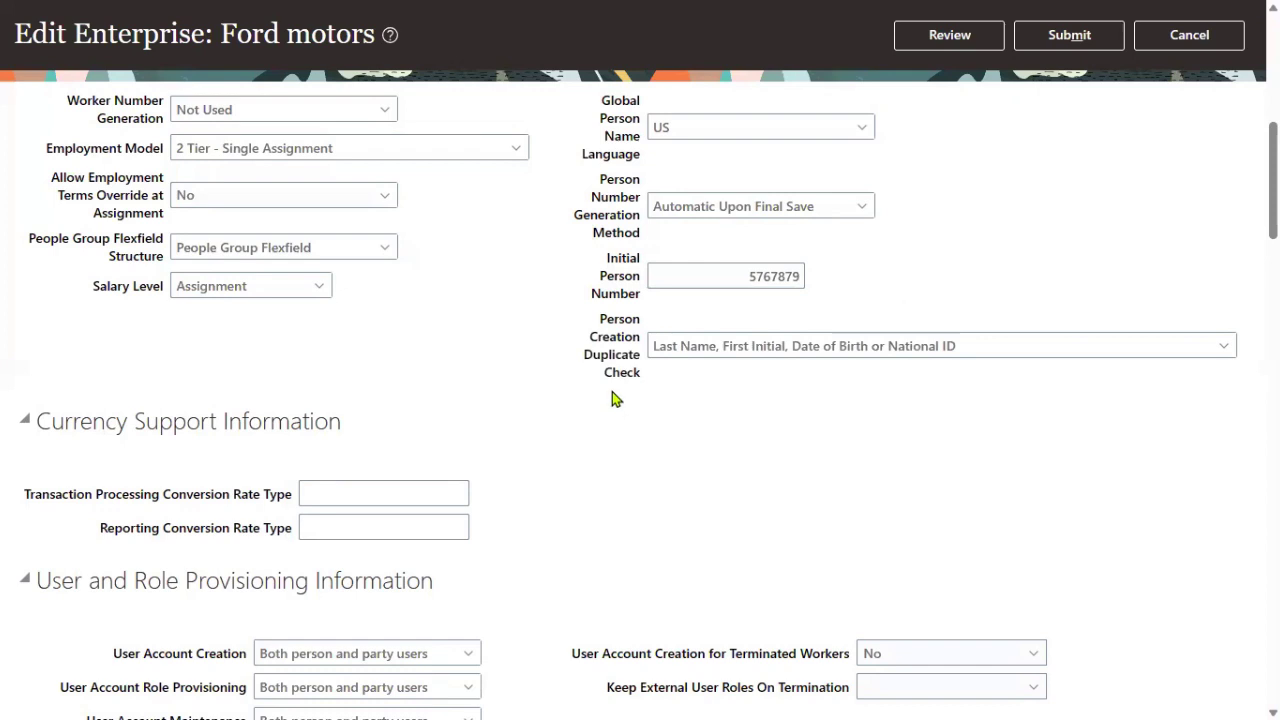
# Show the choices in the Person Creation Duplicate Check dropdown.
pyautogui.moveTo(598, 313); pyautogui.dragTo(645, 370)
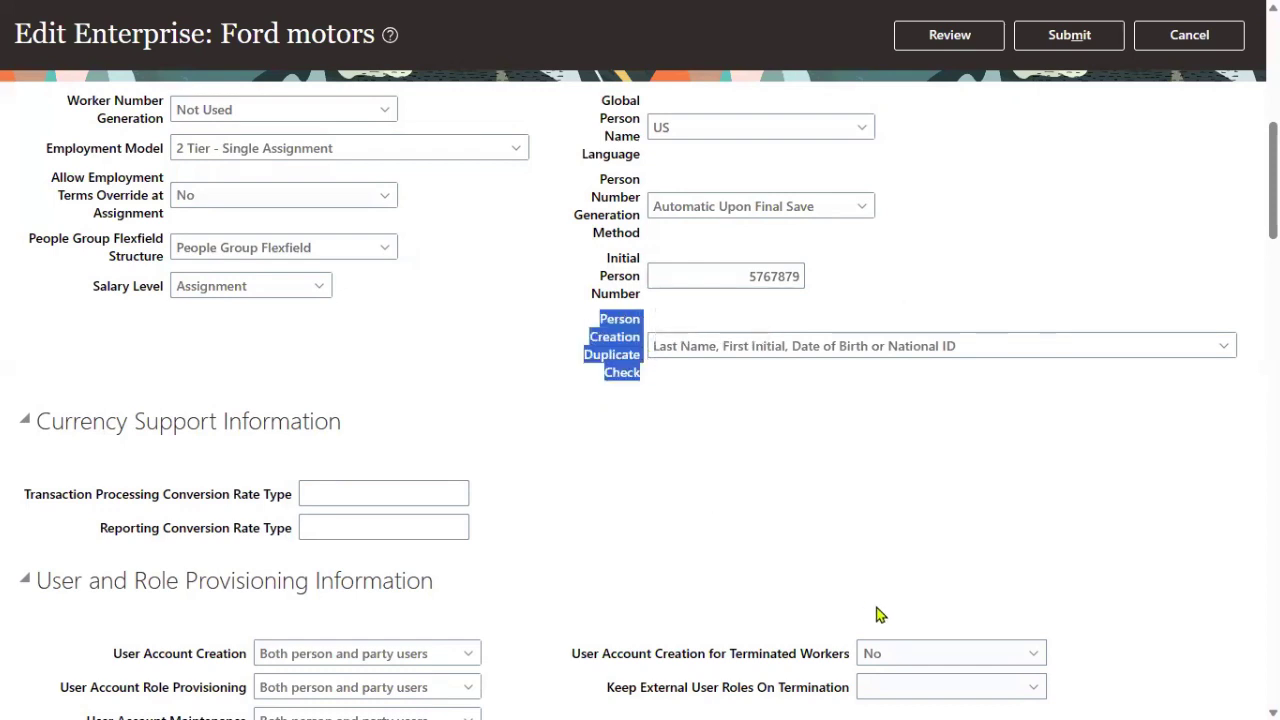
pyautogui.click(869, 480)
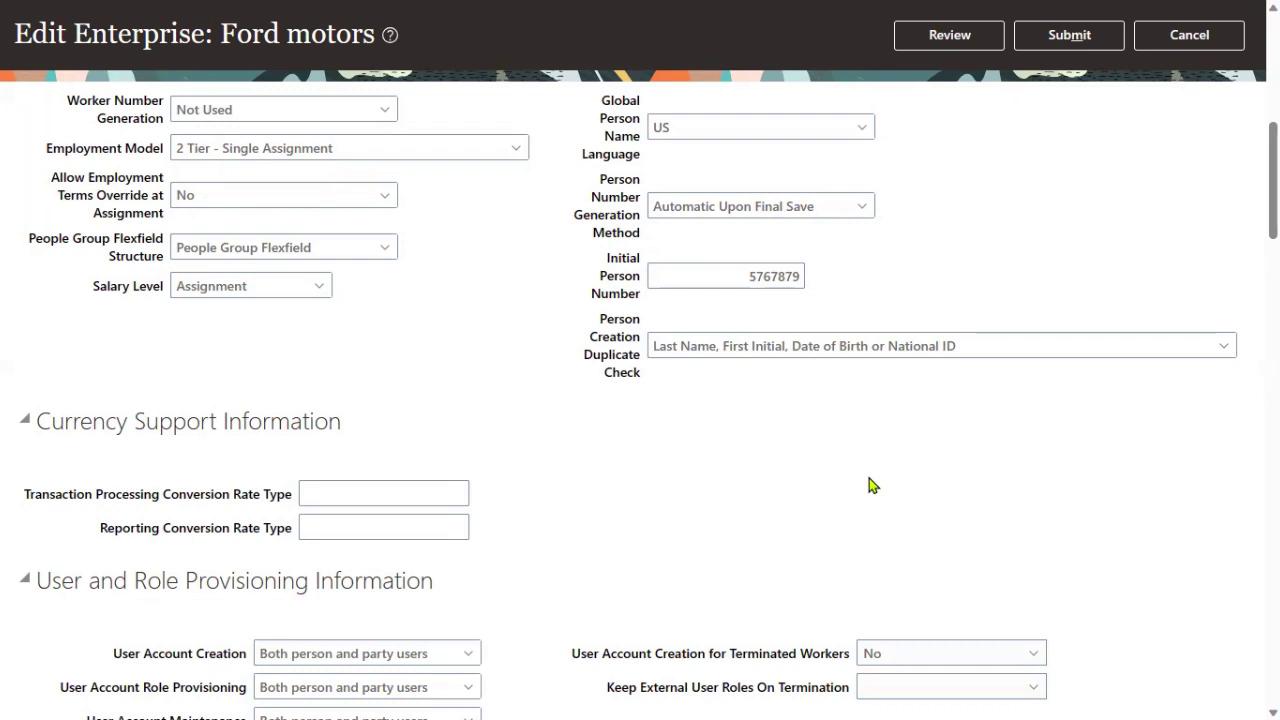
pyautogui.click(1224, 346)
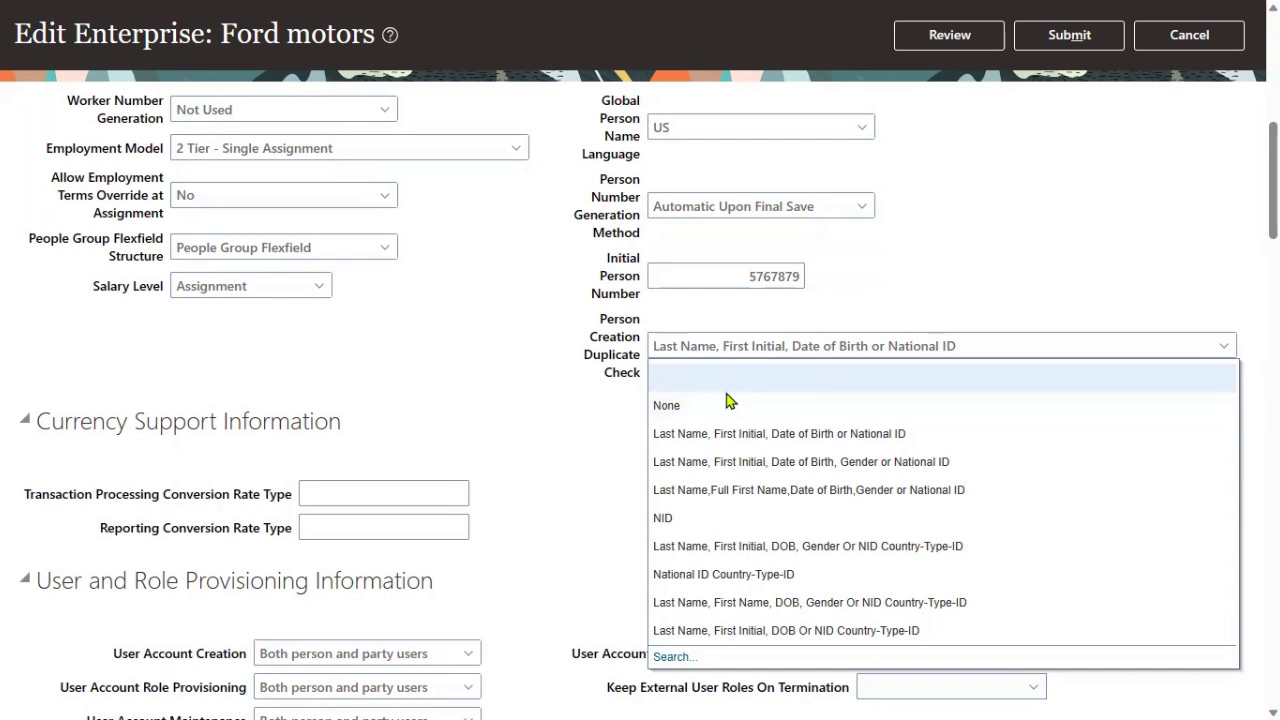
# Dismiss the duplicate check list, keeping Last Name, First Initial, Date of Birth or National ID.
pyautogui.click(841, 433)
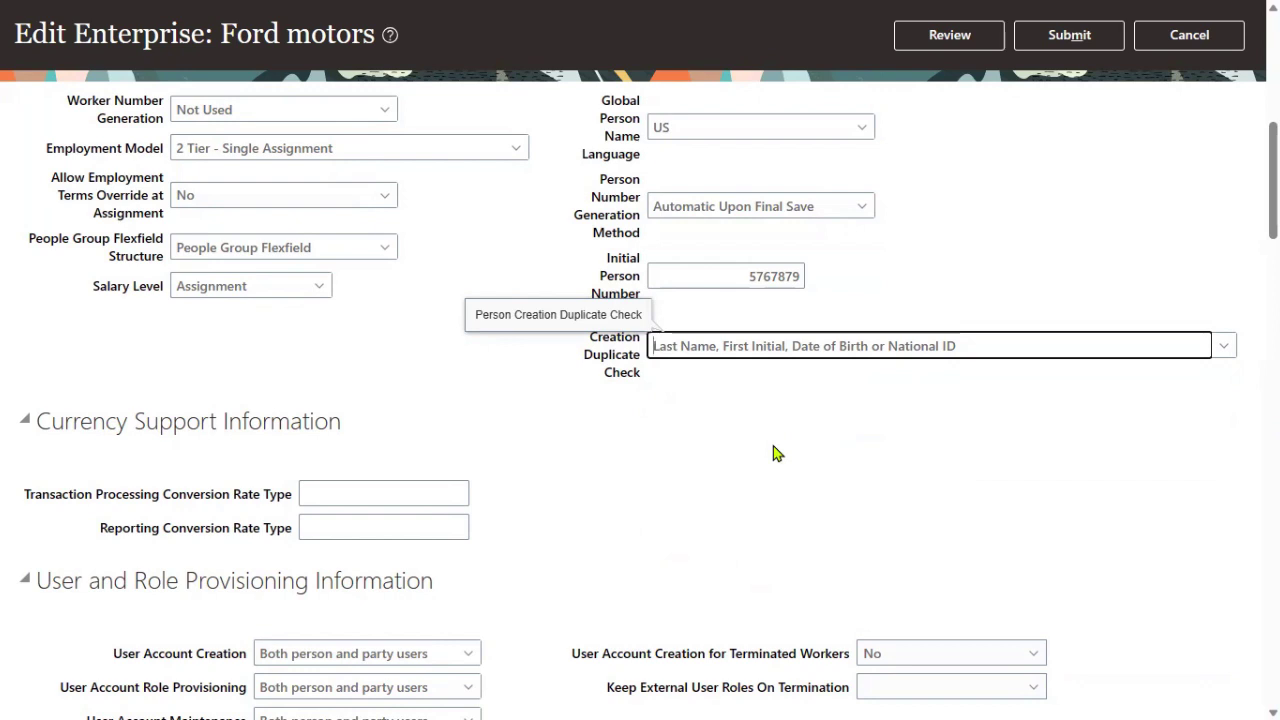
pyautogui.click(713, 463)
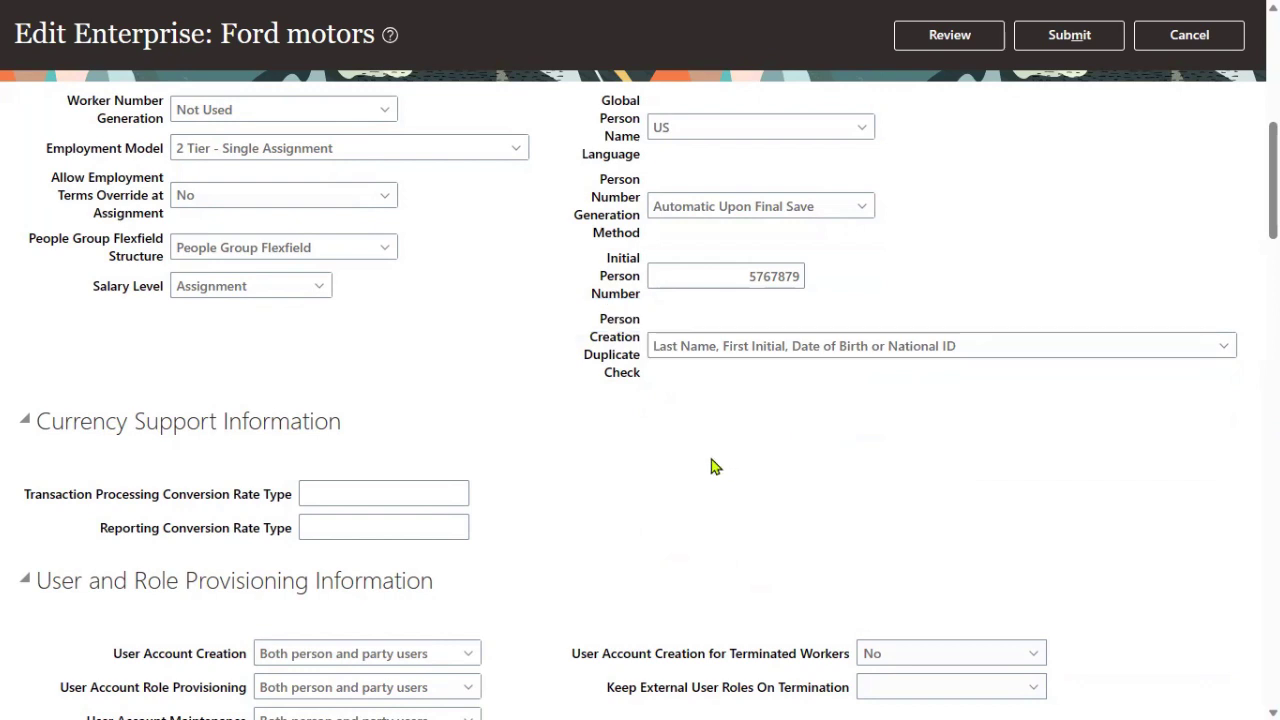
pyautogui.moveTo(560, 337); pyautogui.dragTo(643, 374)
pyautogui.click(630, 341)
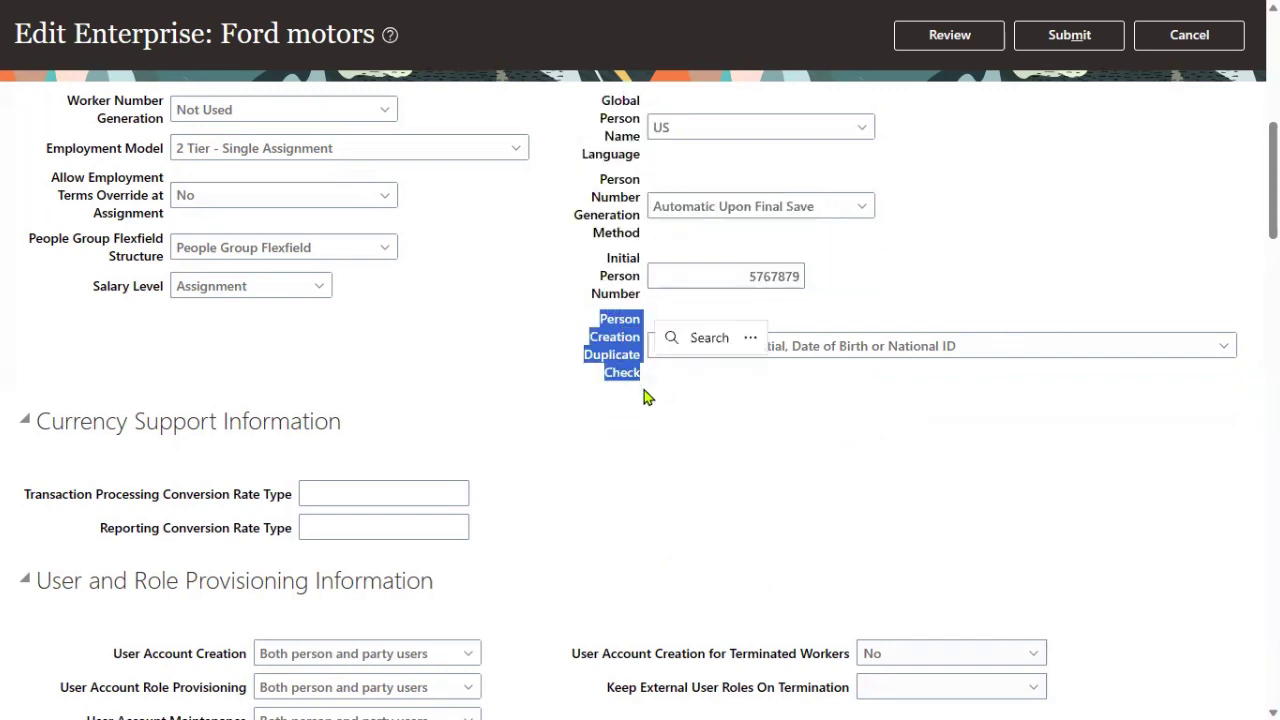
pyautogui.scroll(3, 645, 397)
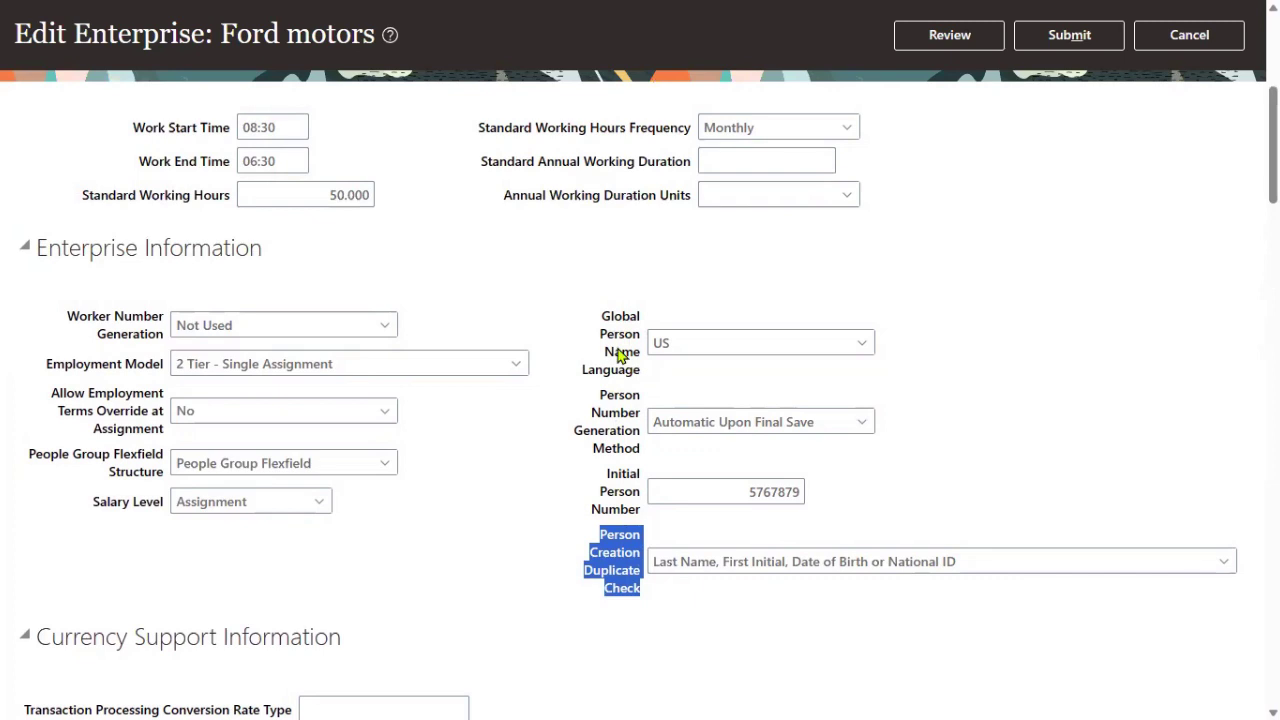
pyautogui.click(310, 100)
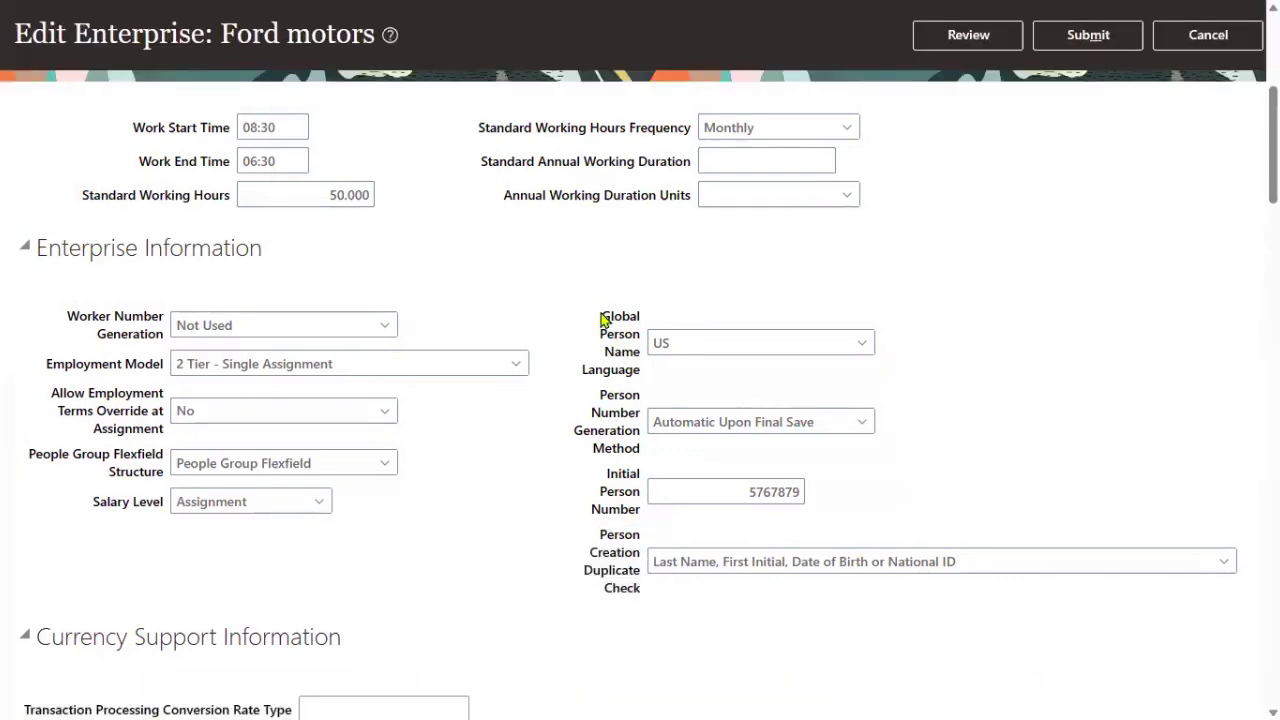
pyautogui.moveTo(602, 317); pyautogui.dragTo(640, 373)
pyautogui.click(678, 391)
# Display the Worker Number Generation dropdown options for Ford motors.
pyautogui.moveTo(72, 320); pyautogui.dragTo(168, 345)
pyautogui.click(386, 336)
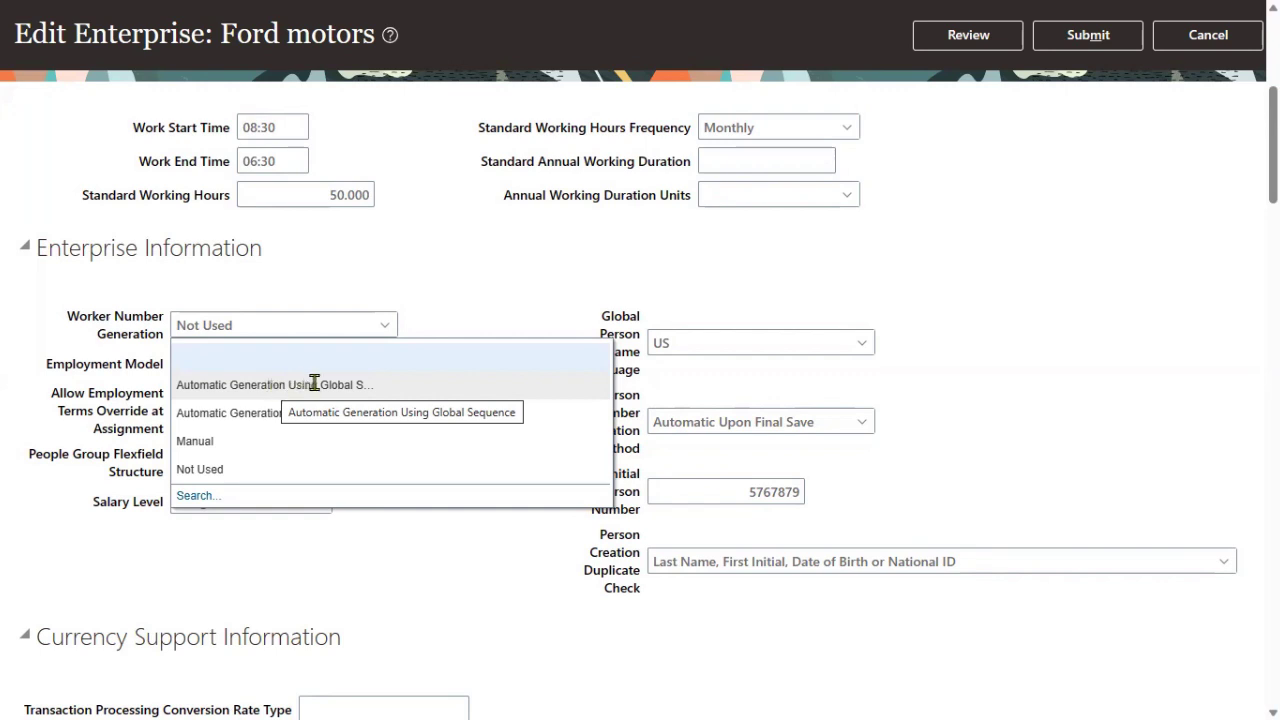
pyautogui.hotkey('alt', 'Tab')
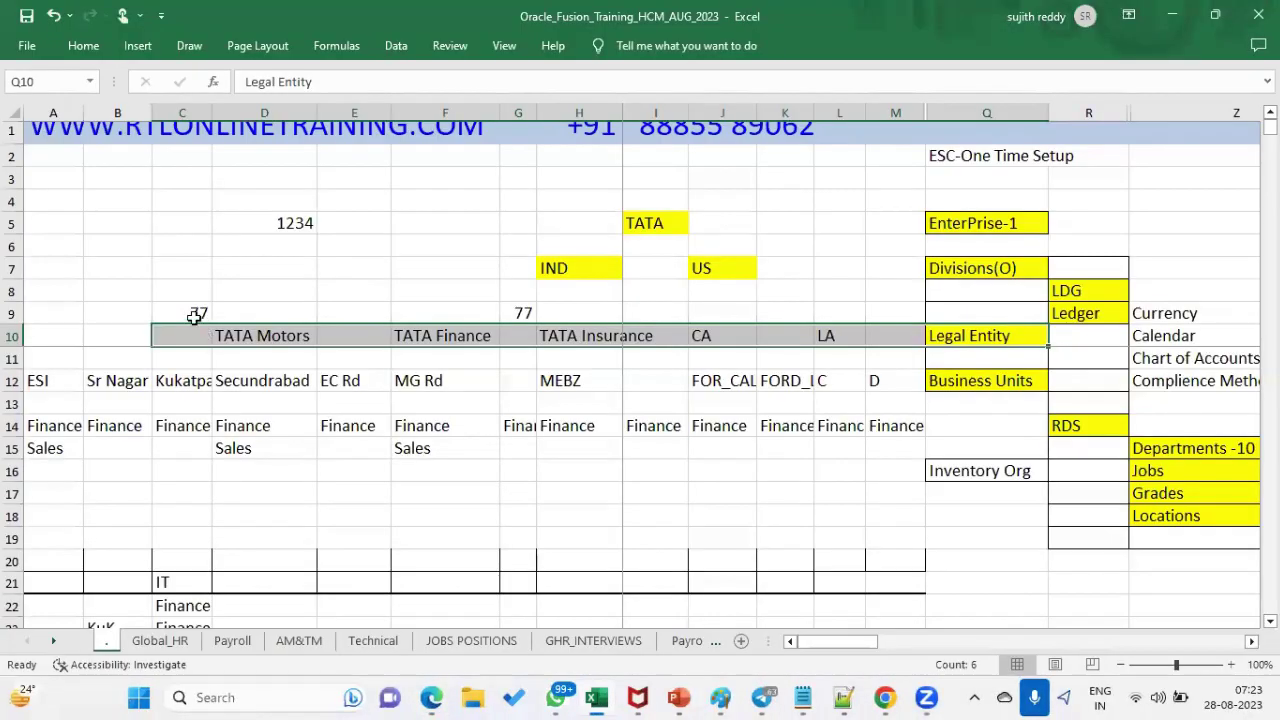
# Enter 78 in C8 and 79 in C7 above the 77.
pyautogui.click(195, 315)
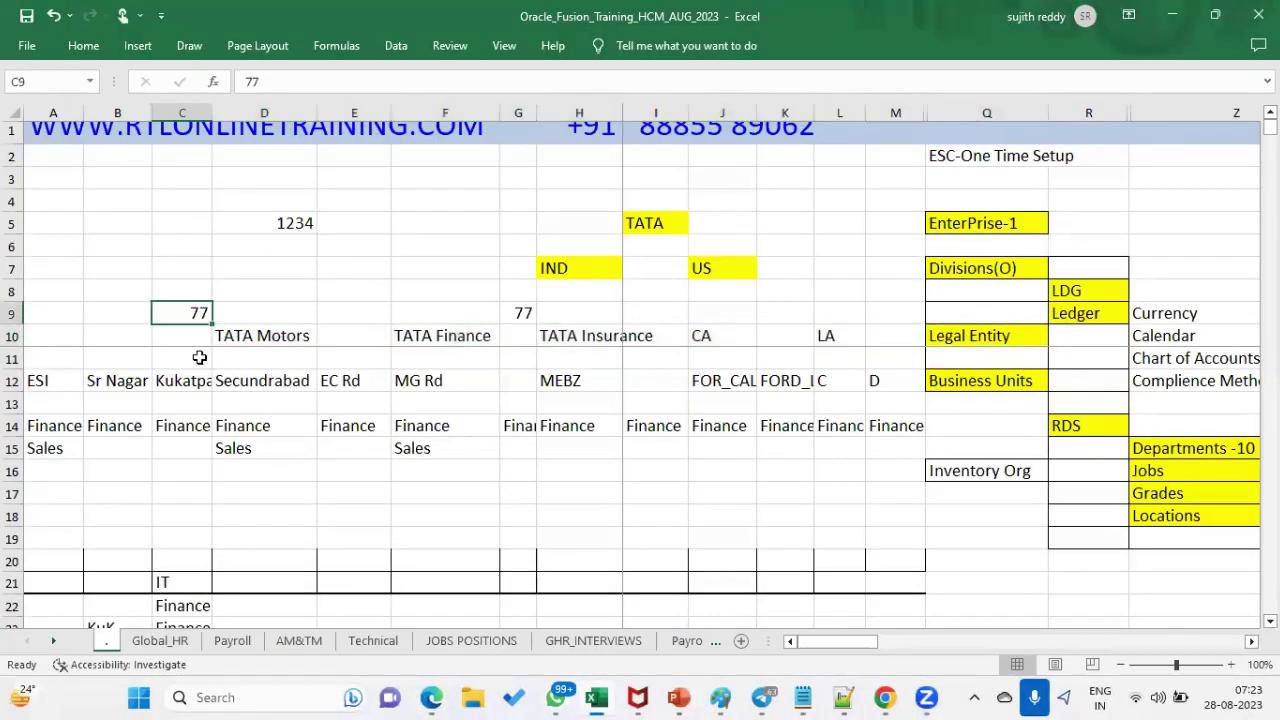
pyautogui.click(190, 291)
pyautogui.doubleClick(189, 289)
pyautogui.write('78')
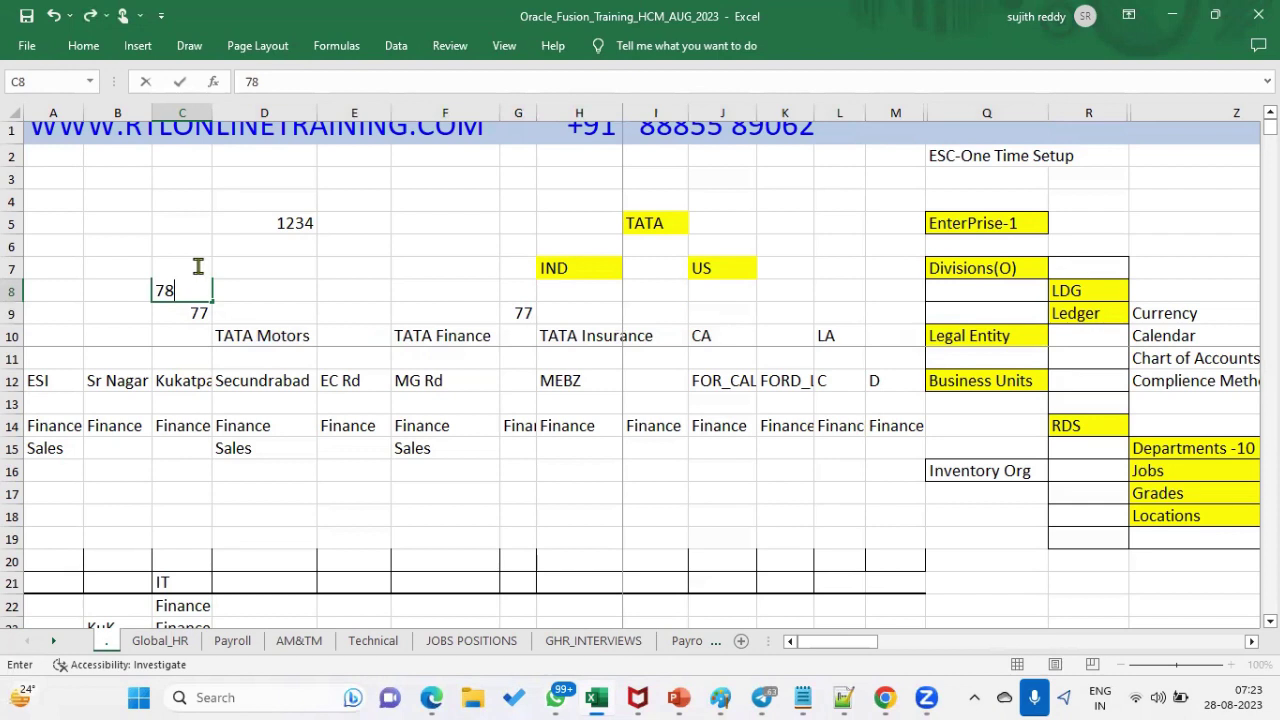
pyautogui.press('Return')
pyautogui.click(185, 276)
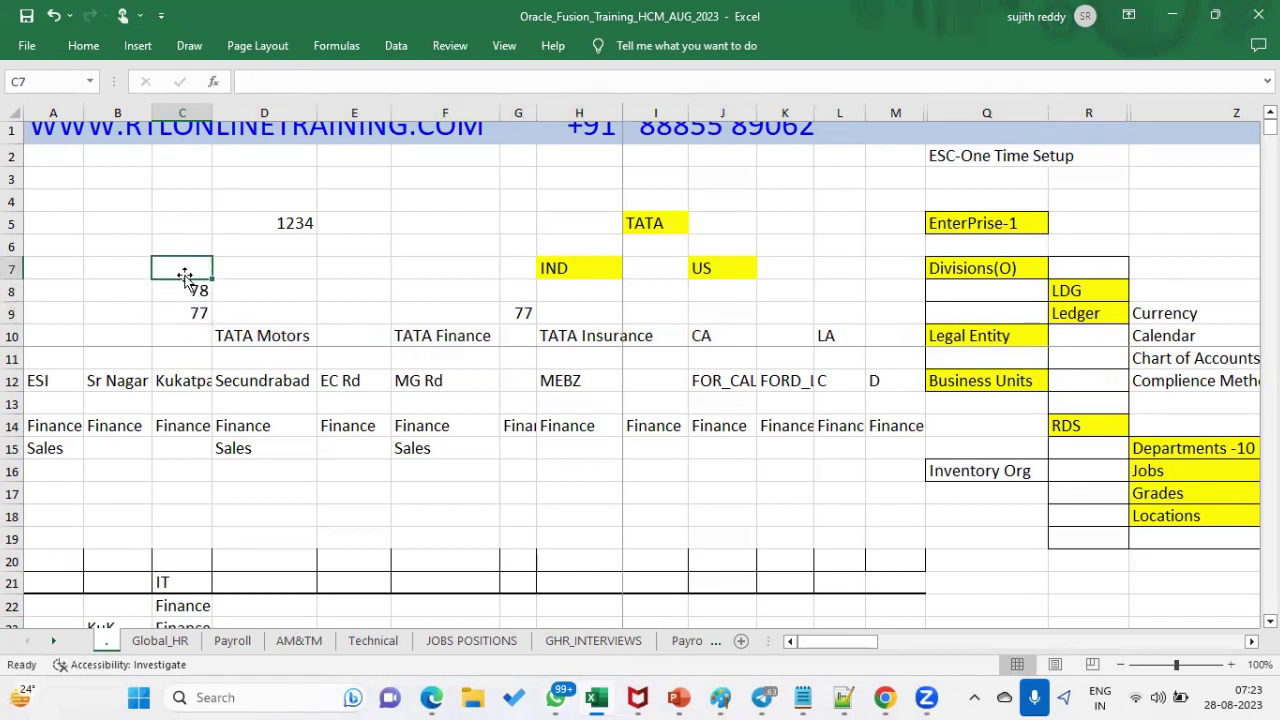
pyautogui.write('79')
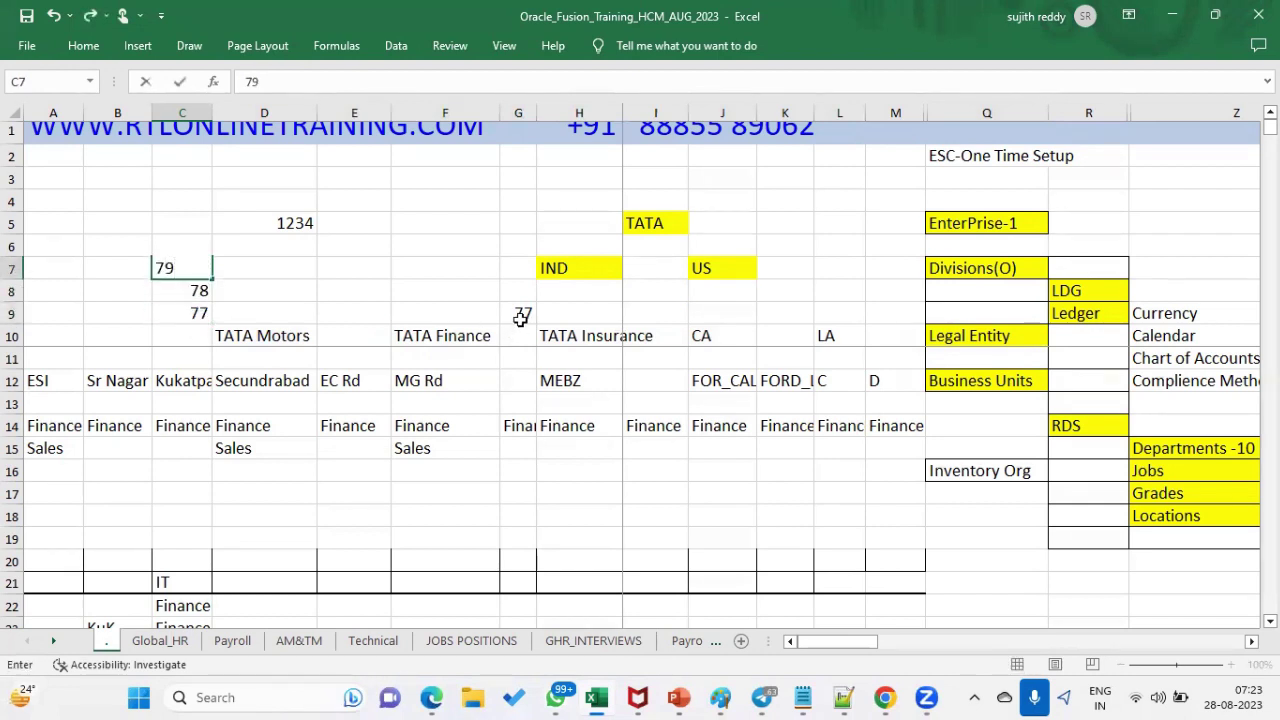
# Fill G9, G8 and G7 with 80, 81 and 82.
pyautogui.click(521, 320)
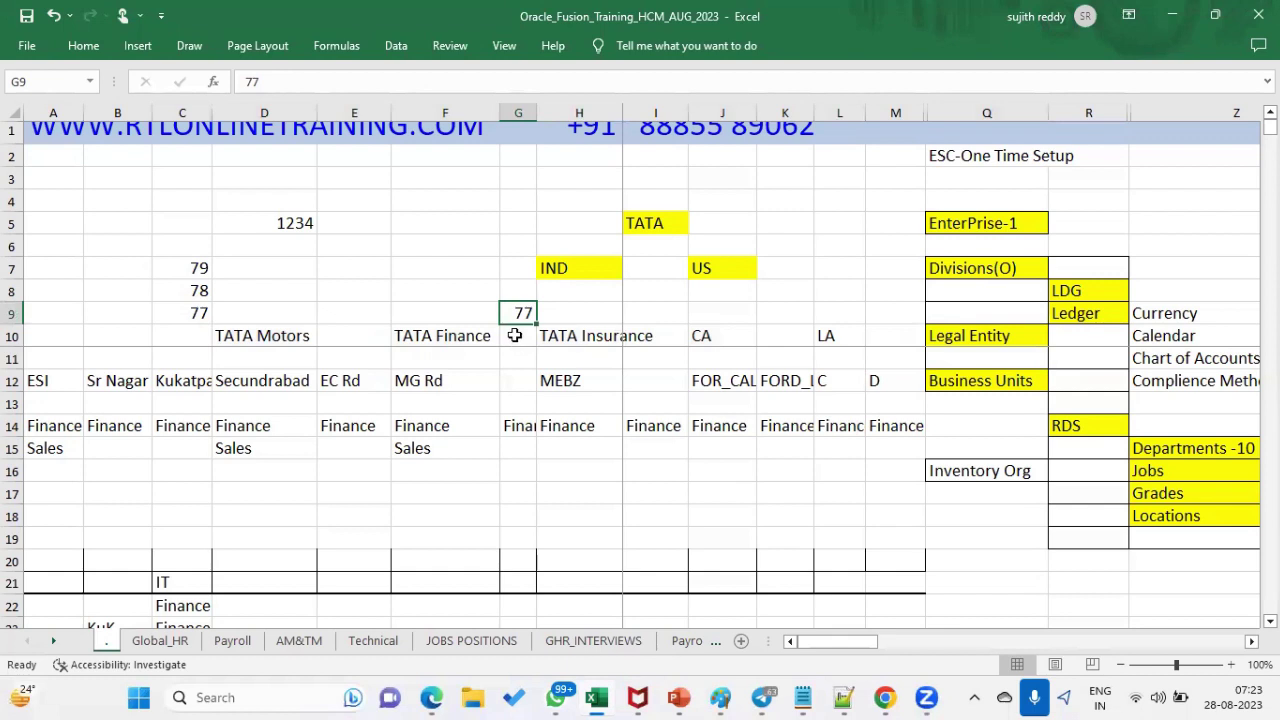
pyautogui.write('80')
pyautogui.click(512, 290)
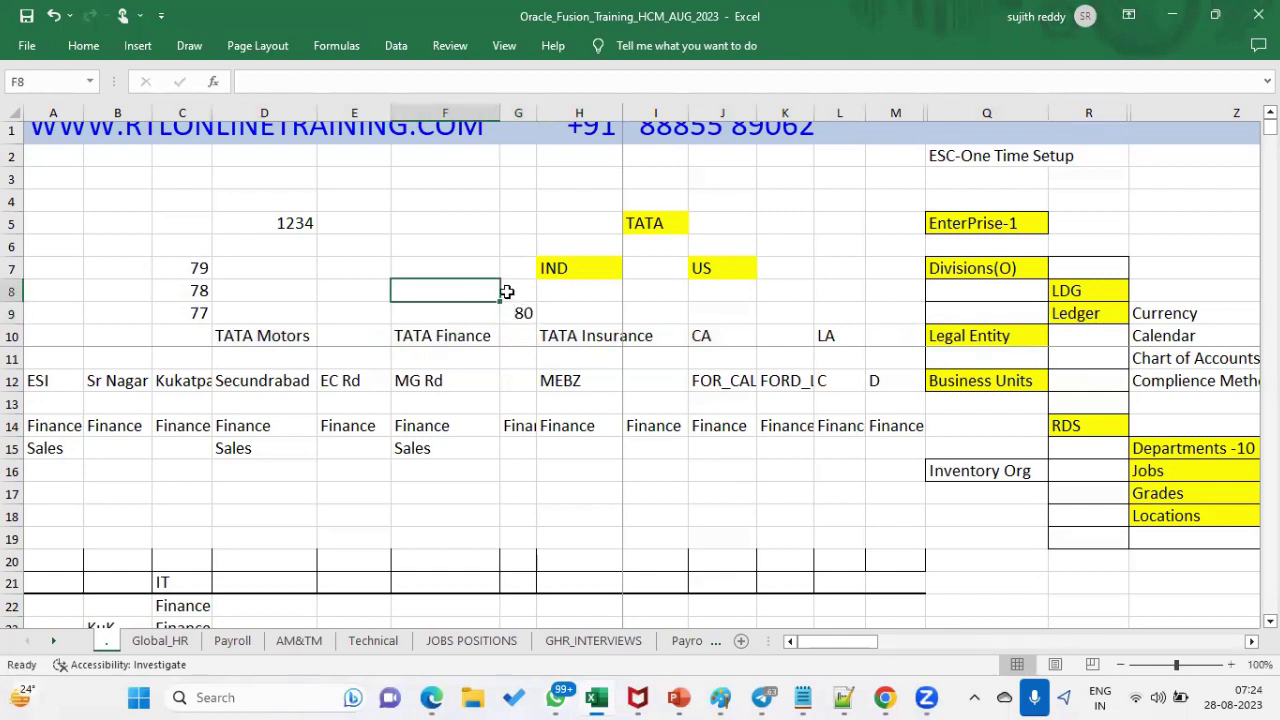
pyautogui.write('81')
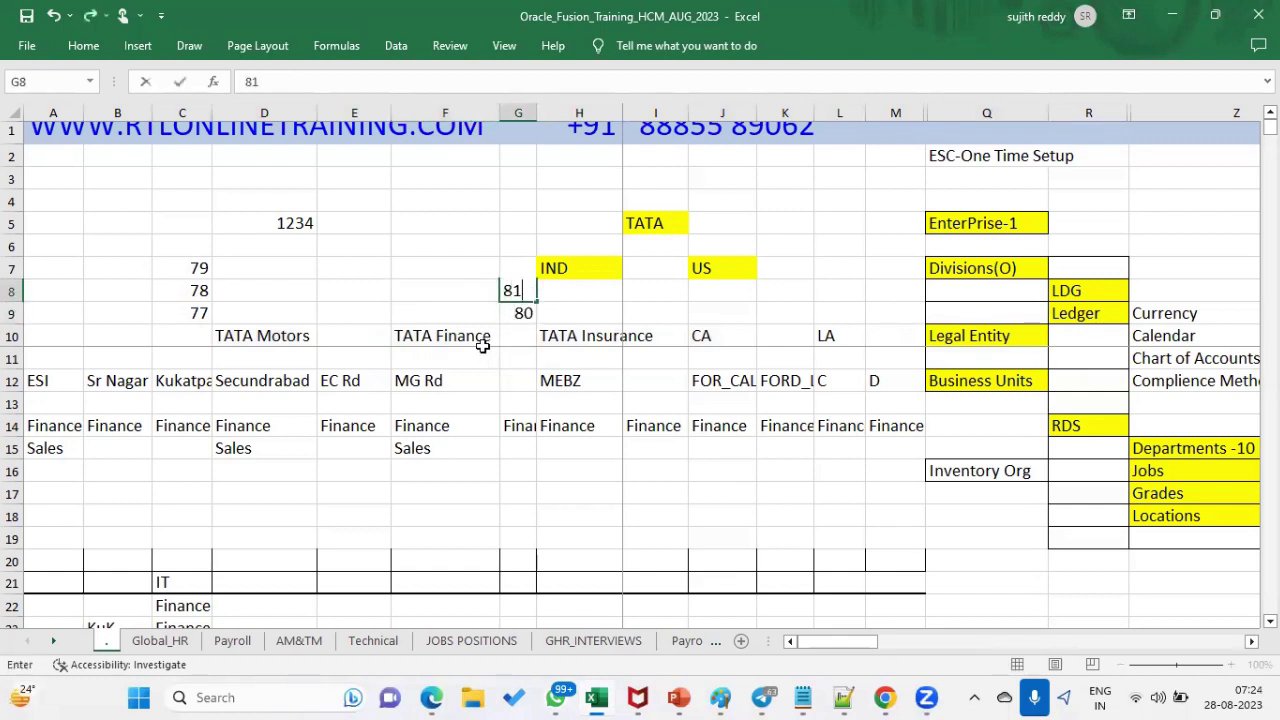
pyautogui.click(476, 343)
pyautogui.click(514, 290)
pyautogui.click(520, 262)
pyautogui.write('82')
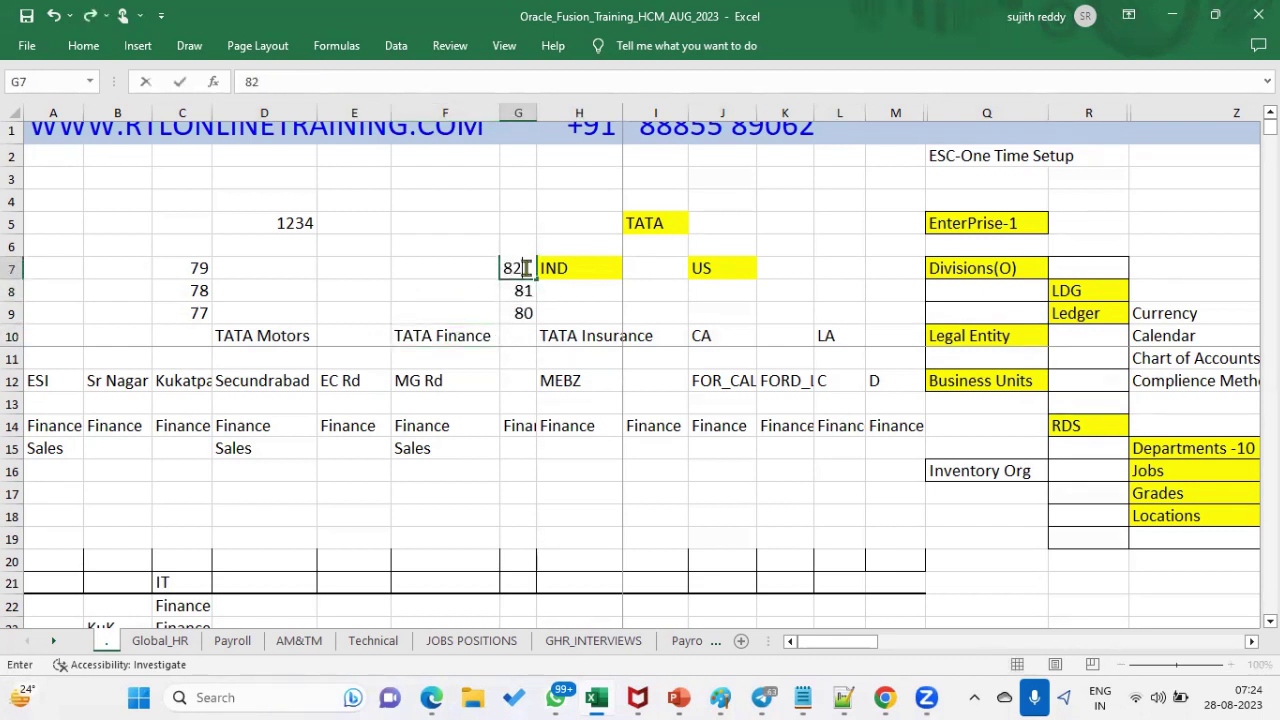
# Enter 83 in cell C6 of the training spreadsheet.
pyautogui.click(184, 248)
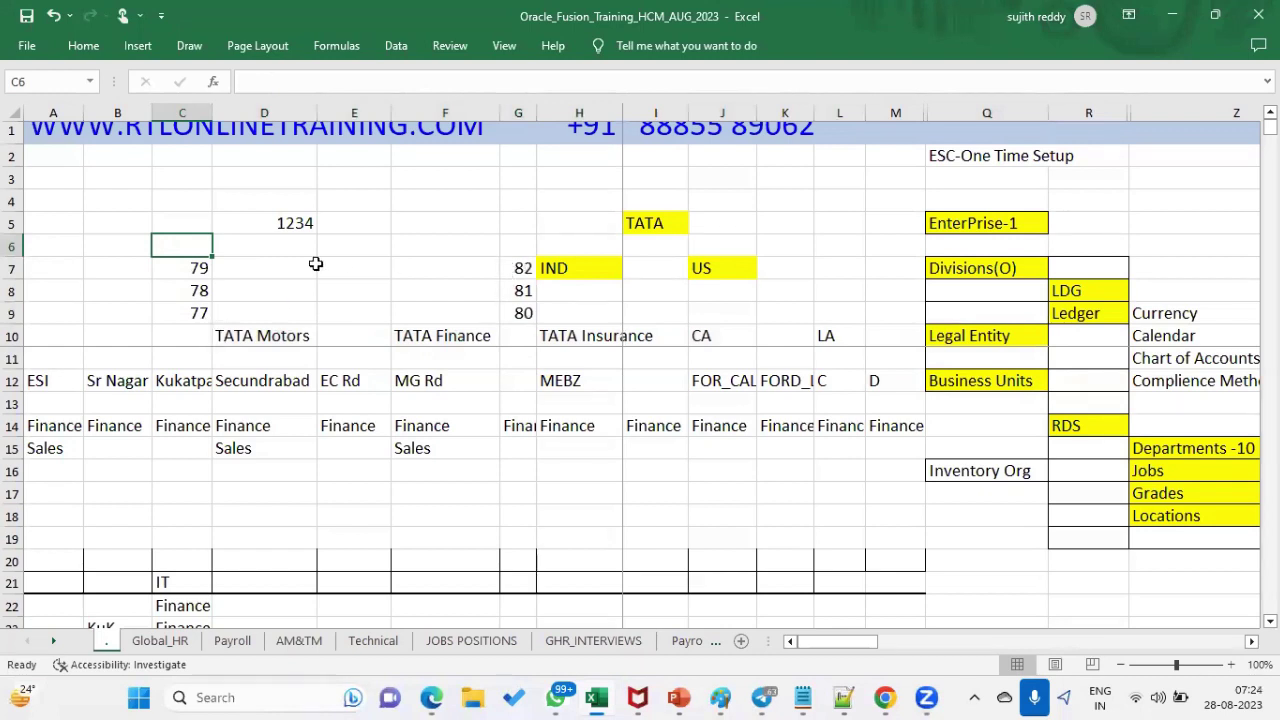
pyautogui.write('83')
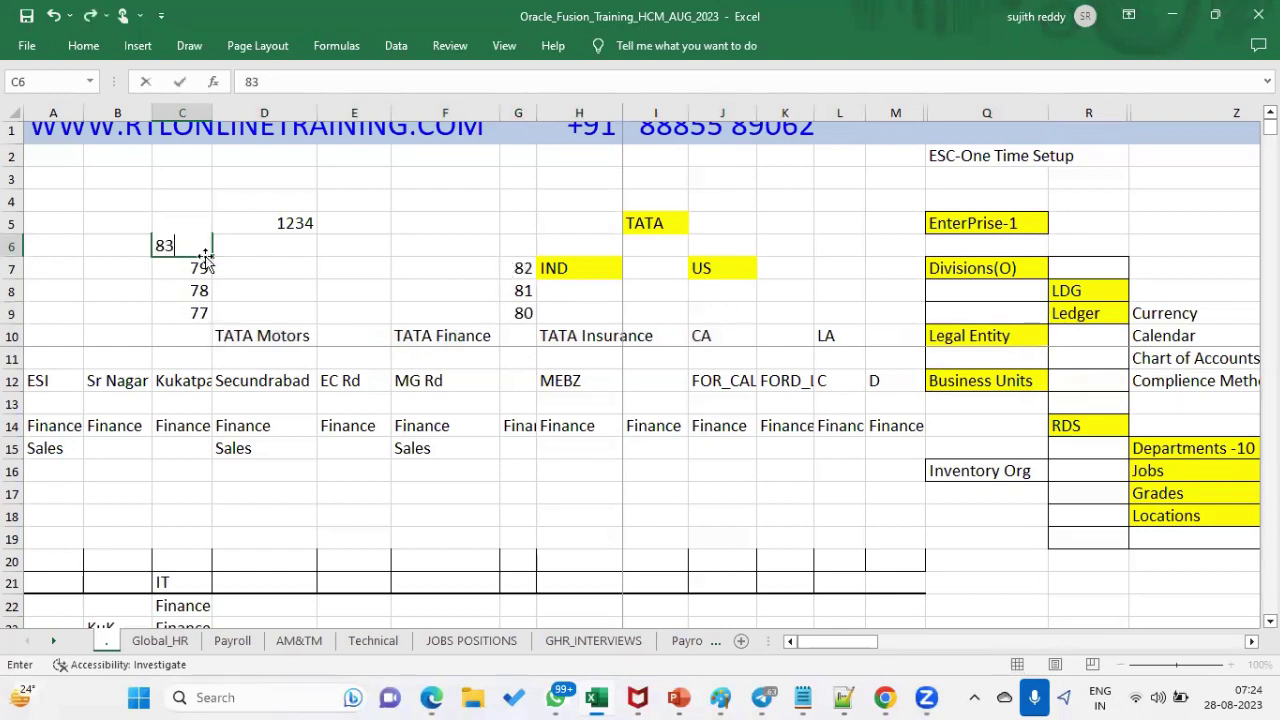
pyautogui.click(217, 214)
pyautogui.click(194, 214)
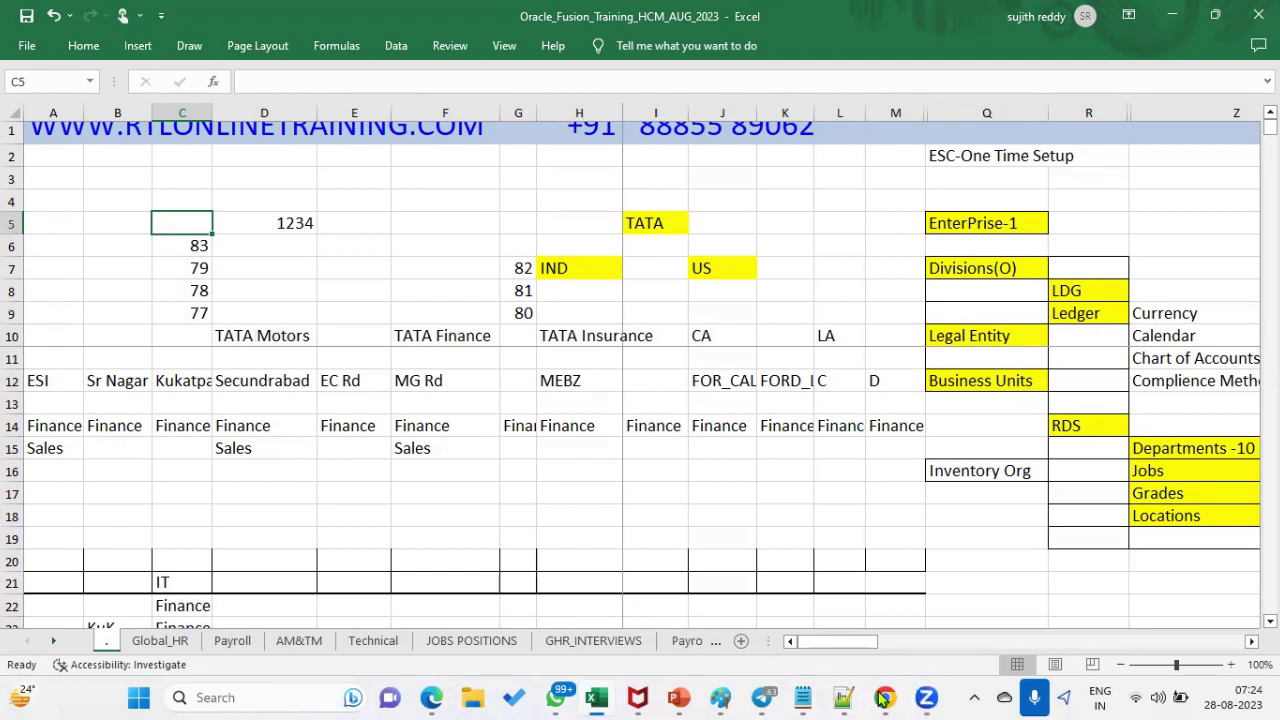
pyautogui.click(432, 697)
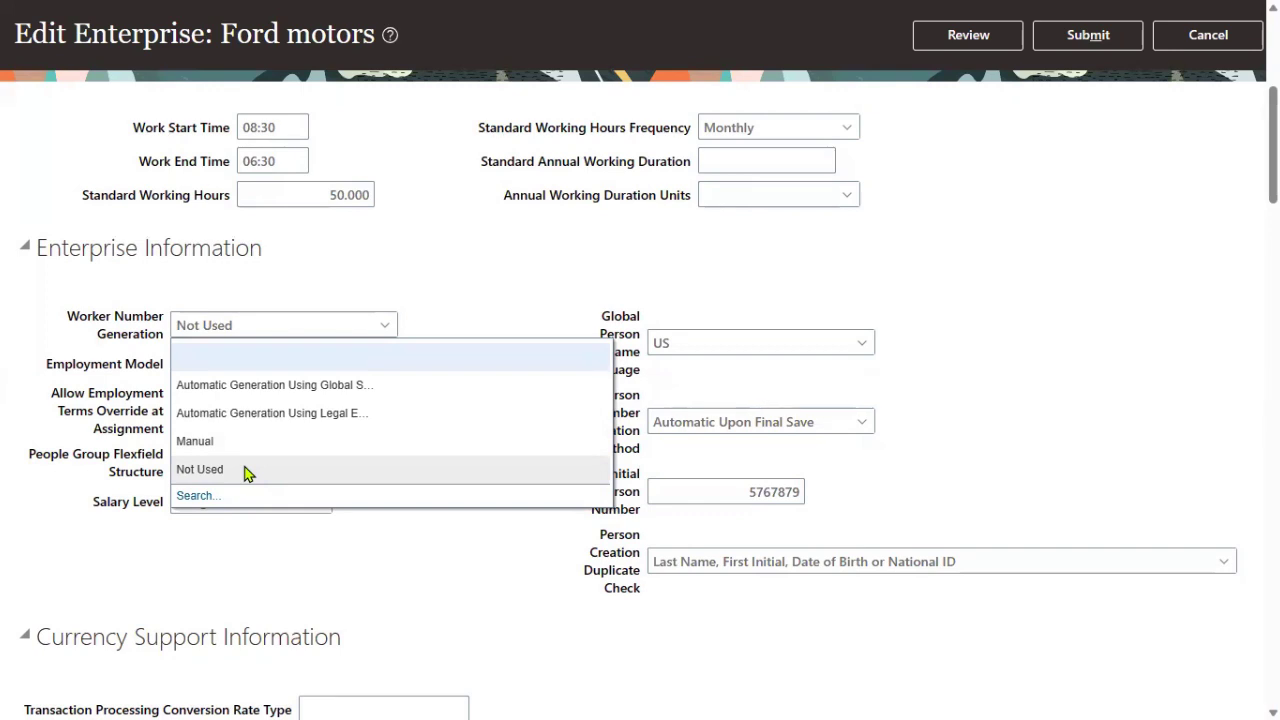
# Leave Worker Number Generation as Not Used and restore the browser from full screen.
pyautogui.click(509, 253)
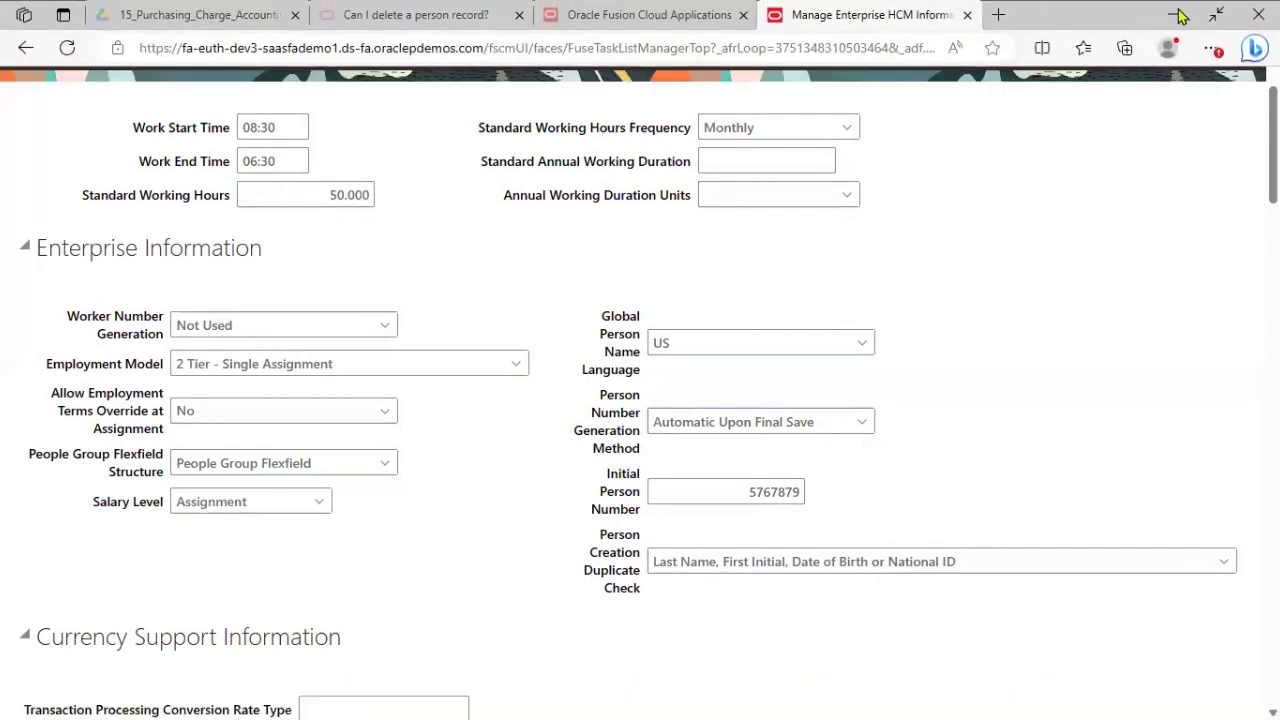
pyautogui.click(1216, 14)
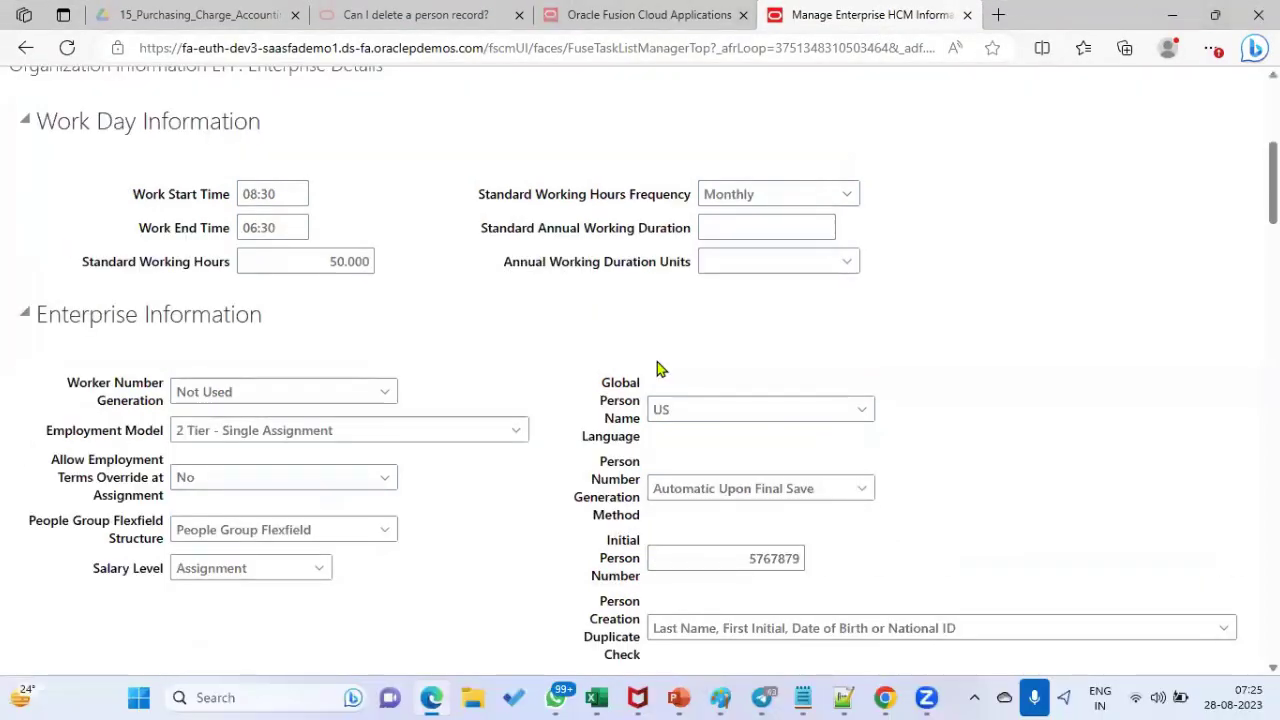
# Load youtube.com in a new Chrome tab from the typed 'YOU' suggestion.
pyautogui.click(886, 697)
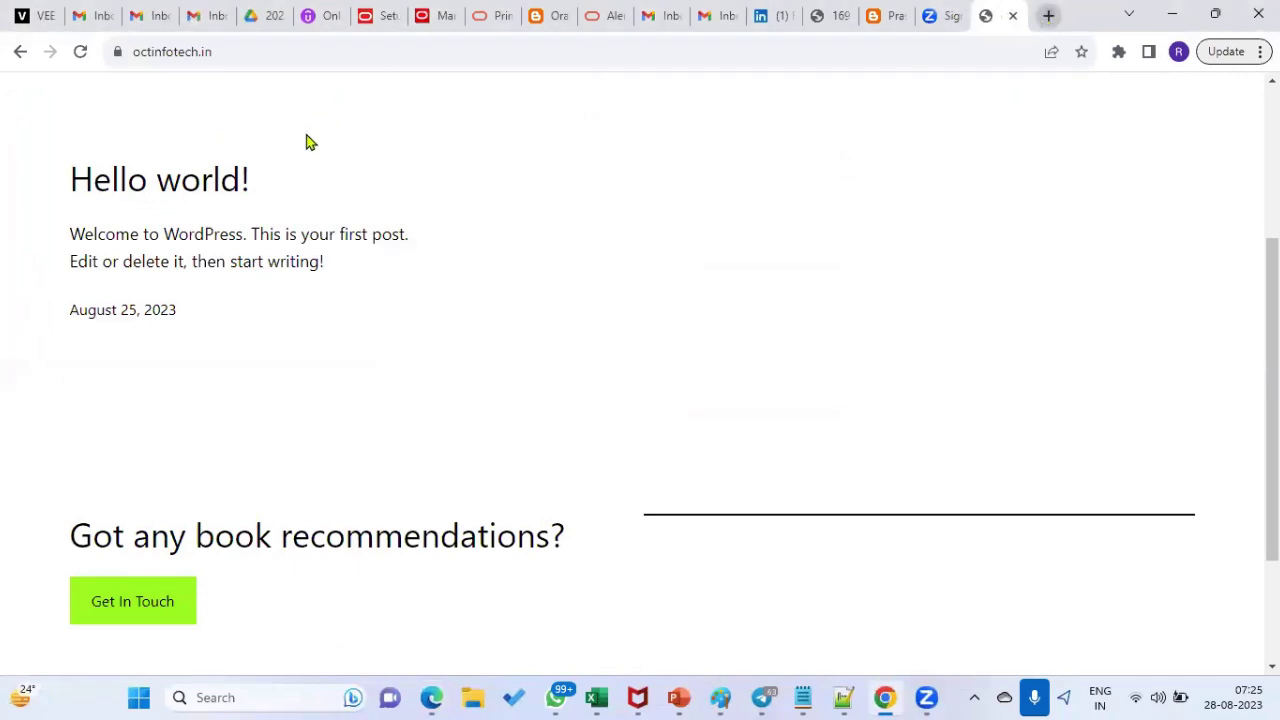
pyautogui.hotkey('ctrl', 't')
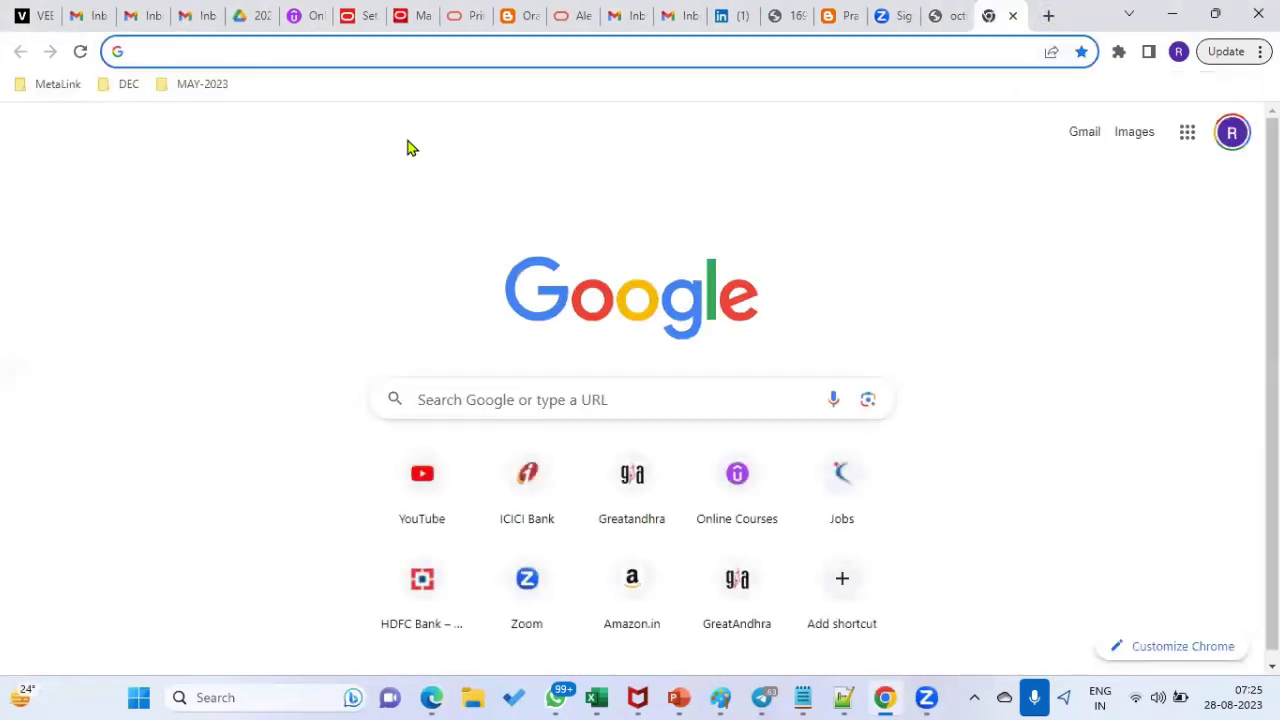
pyautogui.write('YOUtube.com')
pyautogui.press('Return')
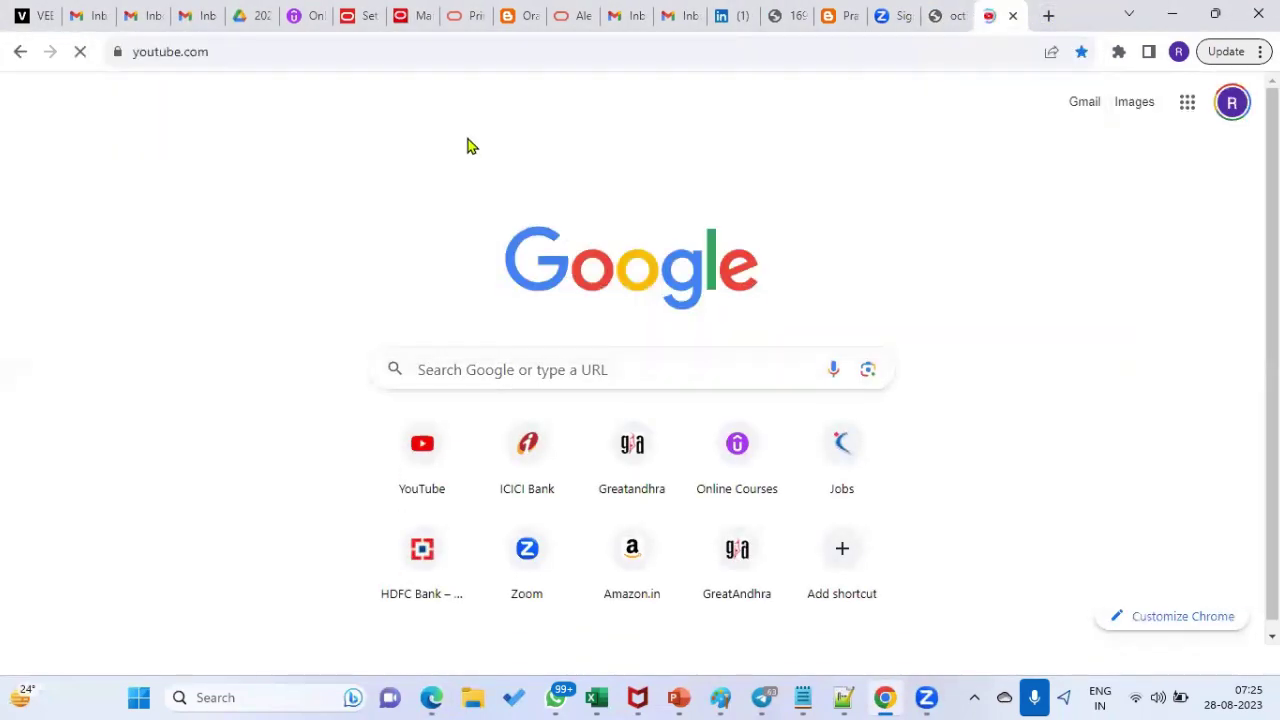